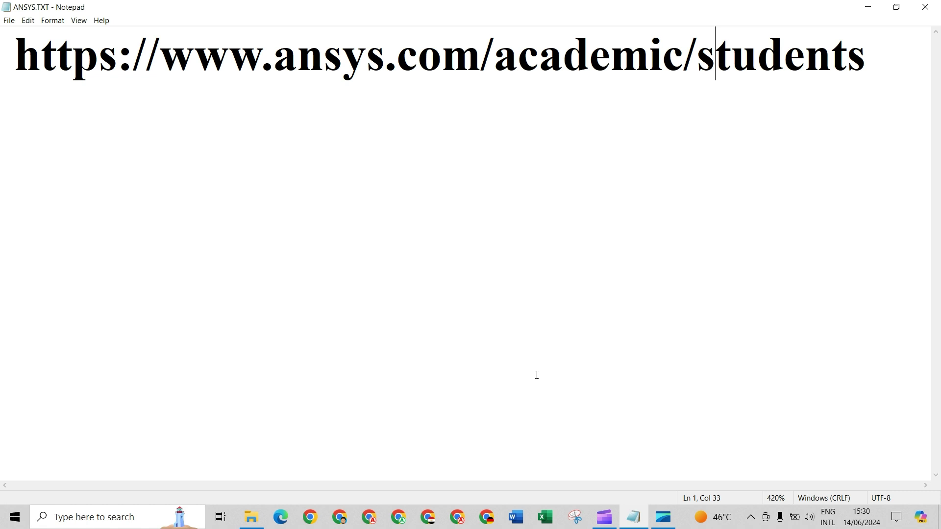
- Copy the ansys.com/academic/students address from the ANSYS.TXT file and open it in Chrome
double_click(536, 68)
right_click(535, 68)
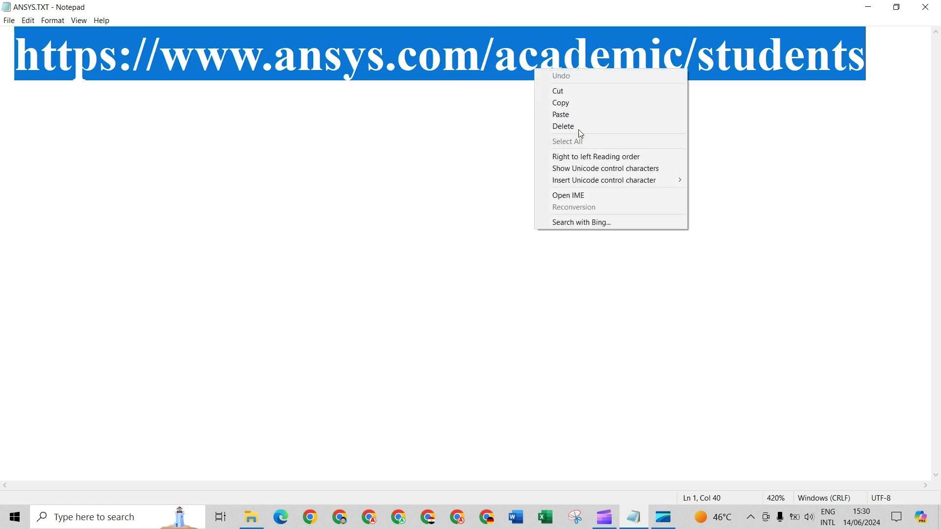
click(583, 103)
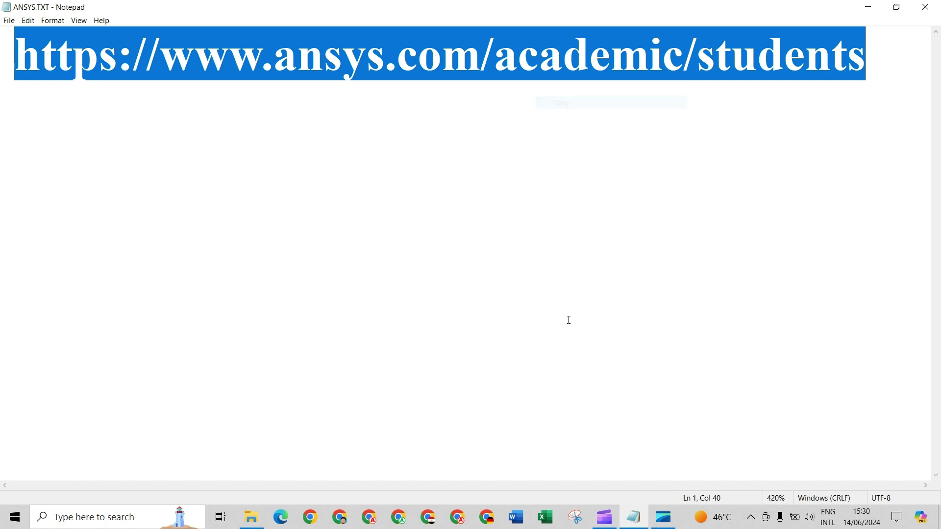
click(340, 517)
click(280, 42)
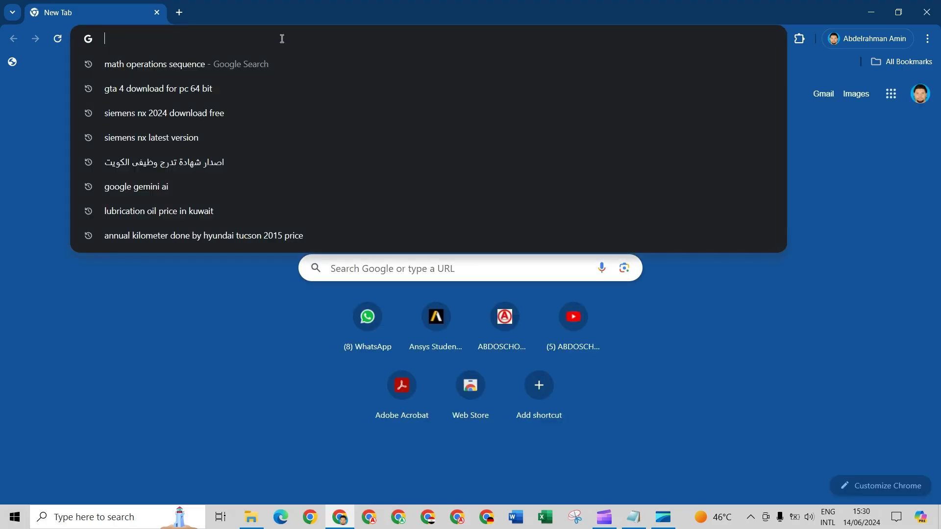
right_click(282, 42)
click(349, 101)
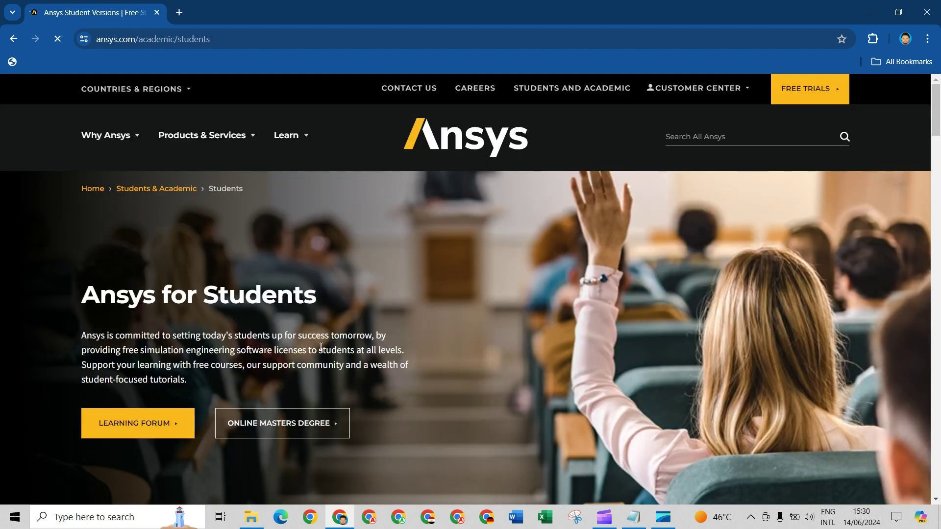
- Start the Ansys Student 2024 R1 download from the Ansys Student product page and pause it
scroll(320, 347, down, 7)
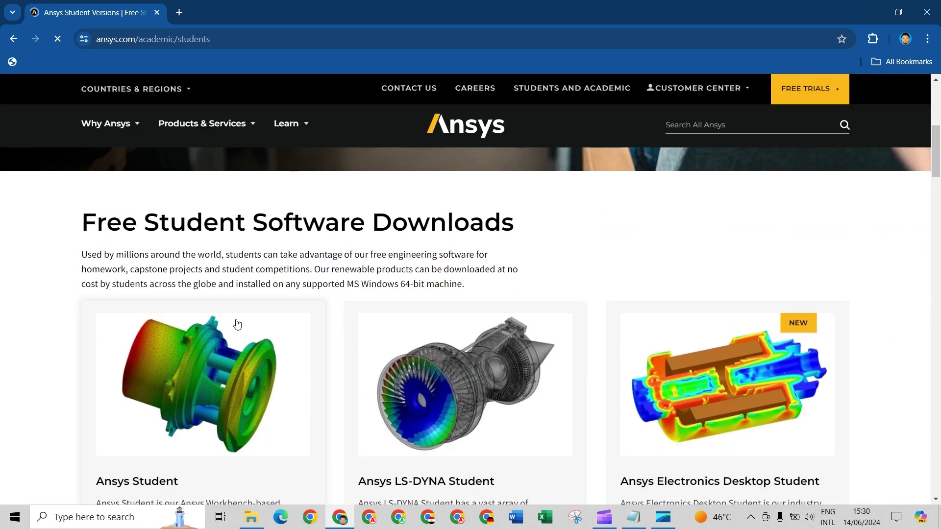
scroll(789, 441, down, 2)
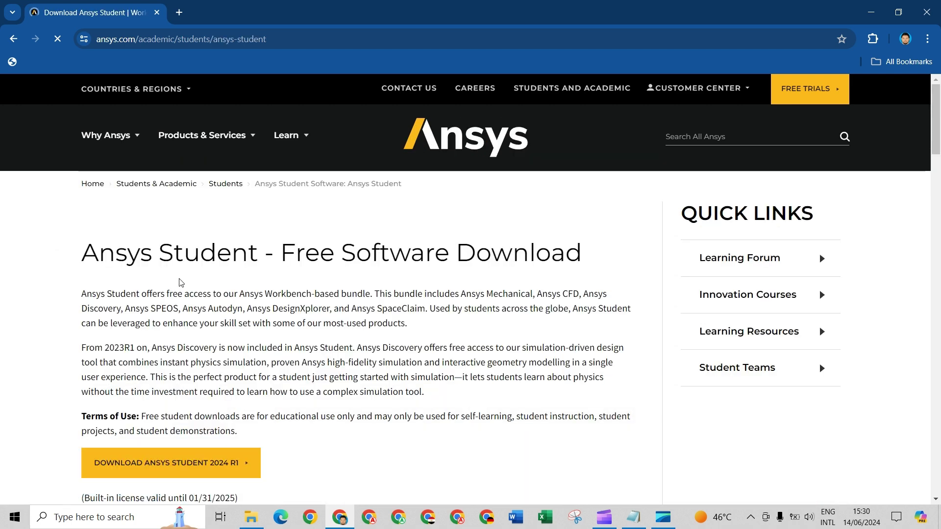
scroll(186, 377, down, 1)
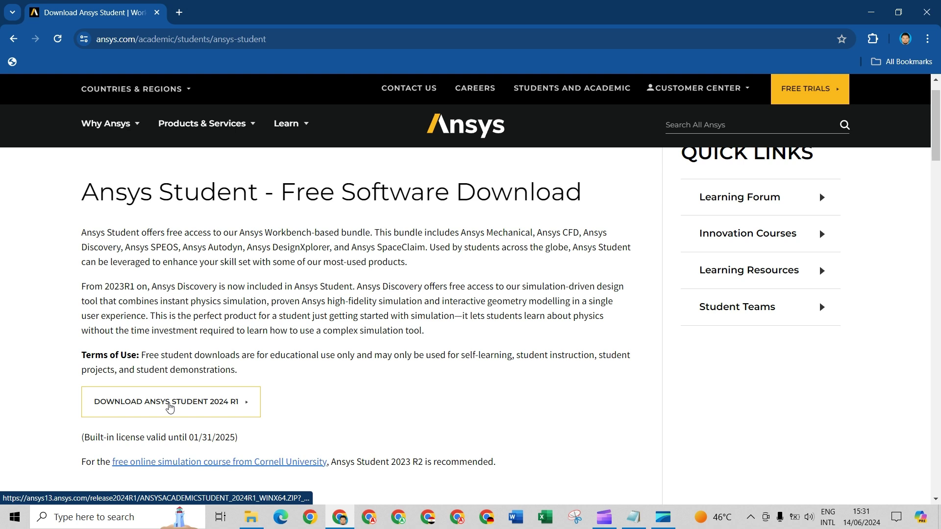
click(169, 407)
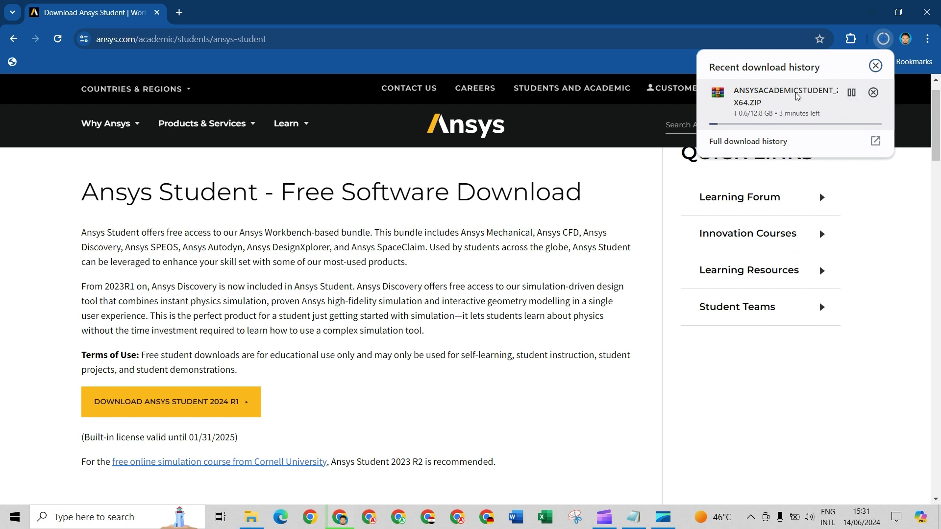
click(845, 93)
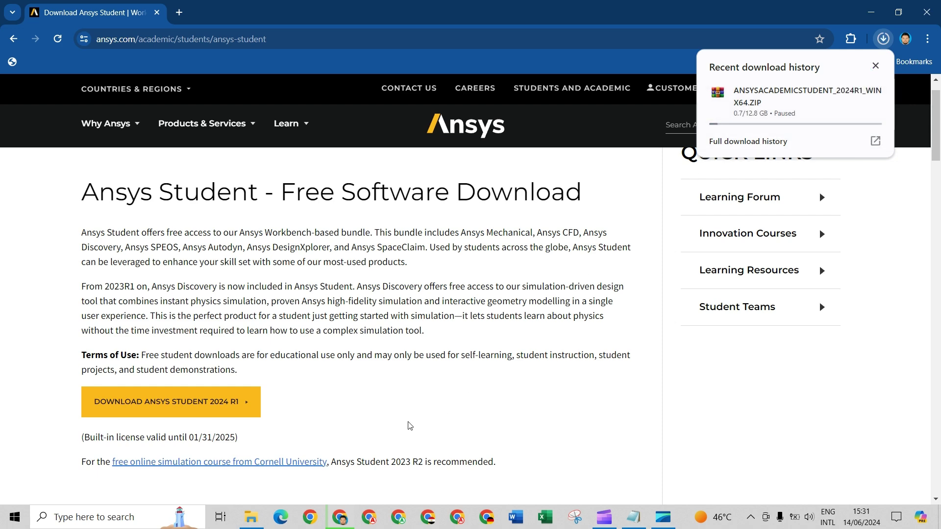
- Open the ANSYSACADEMICSTUDENT_2024R1_WINX64.ZIP archive from the DOWNLOADS (D:) drive and run its setup.exe
mouse_move(259, 522)
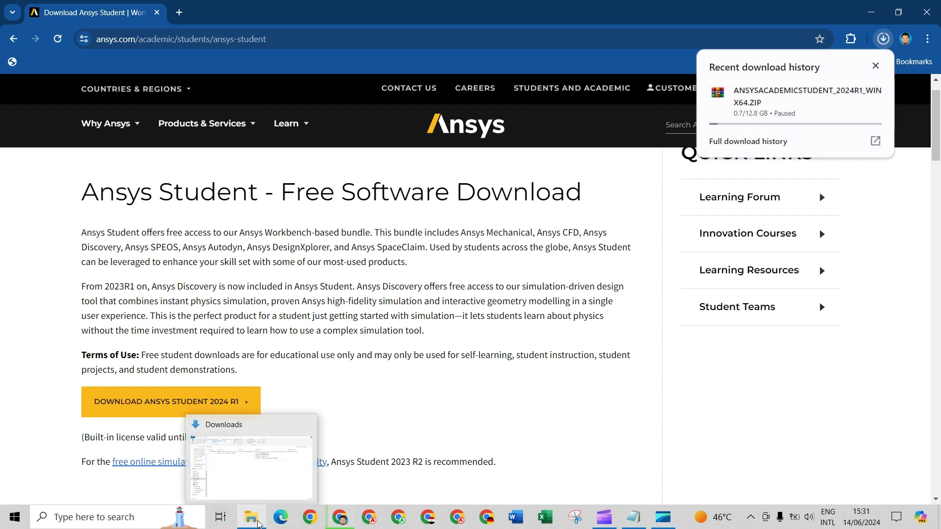
click(260, 490)
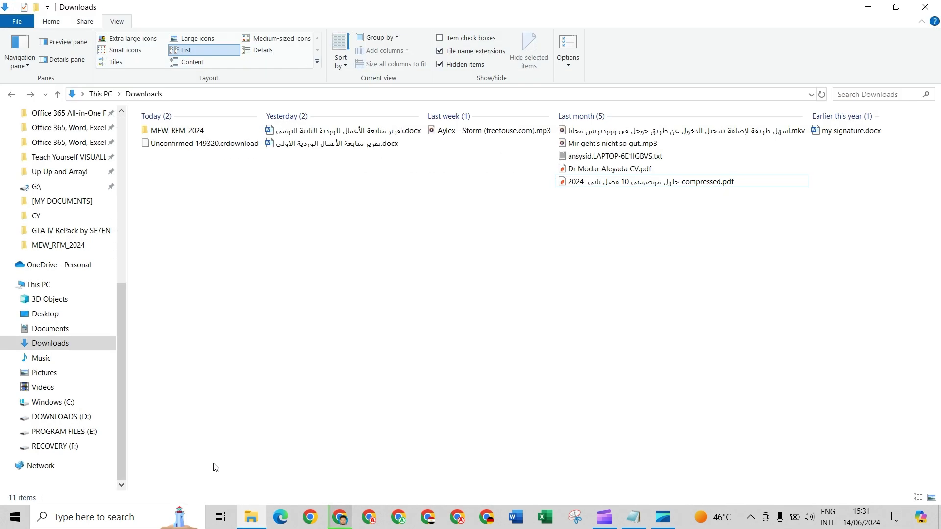
click(69, 417)
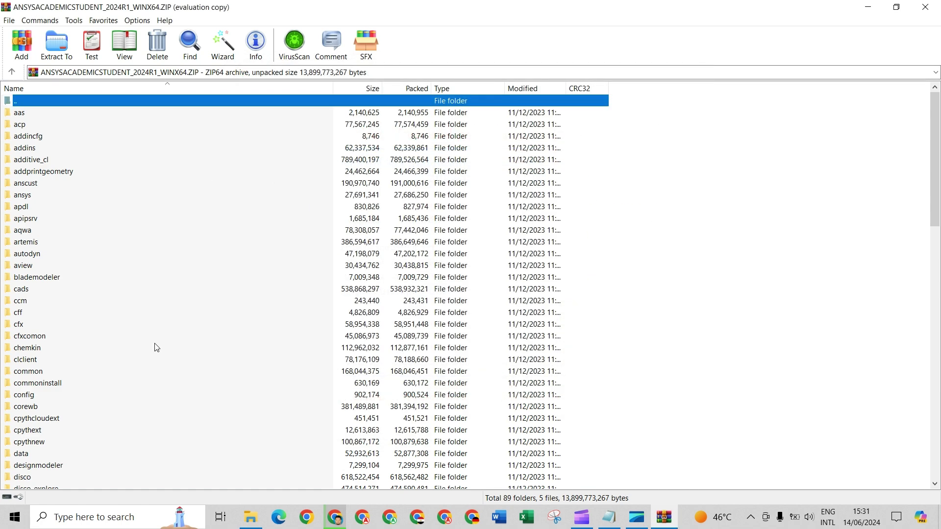
scroll(59, 382, down, 20)
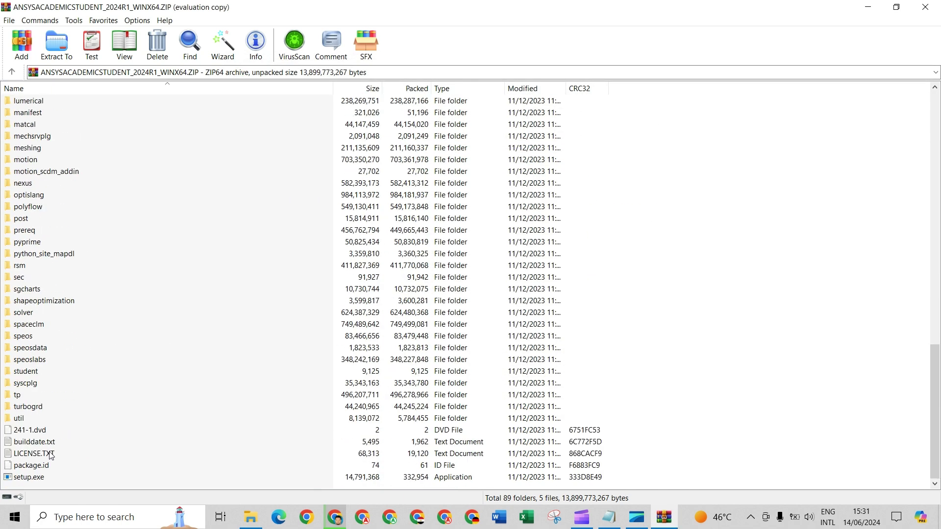
click(33, 477)
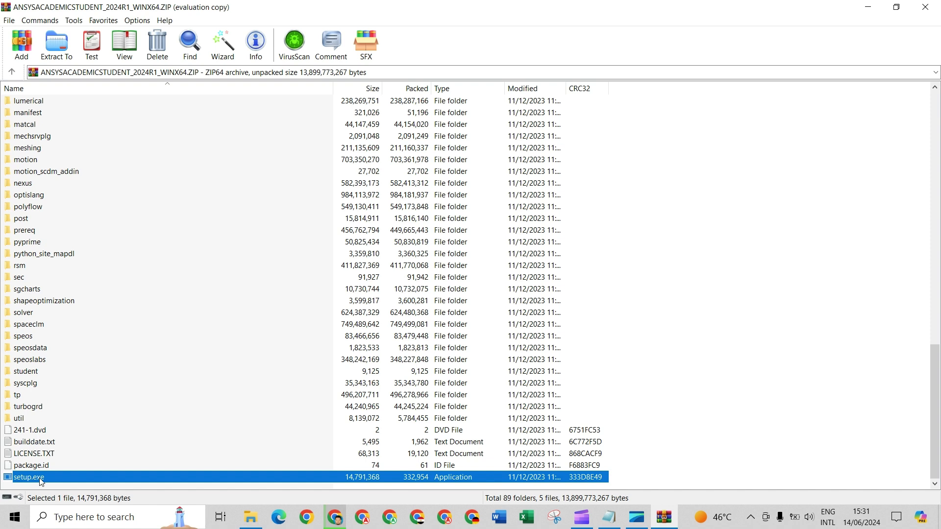
double_click(41, 477)
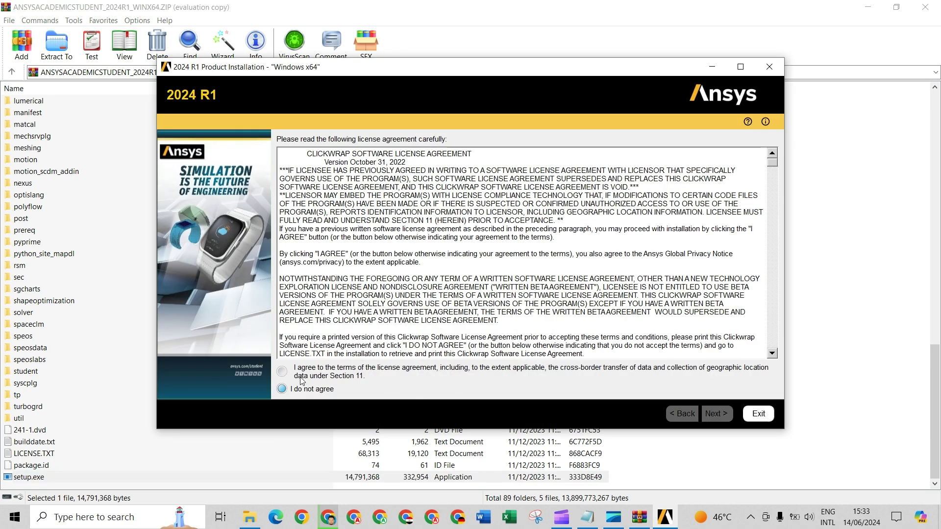
- Accept the license agreement to reach the installation directory page and exit the installer
click(283, 372)
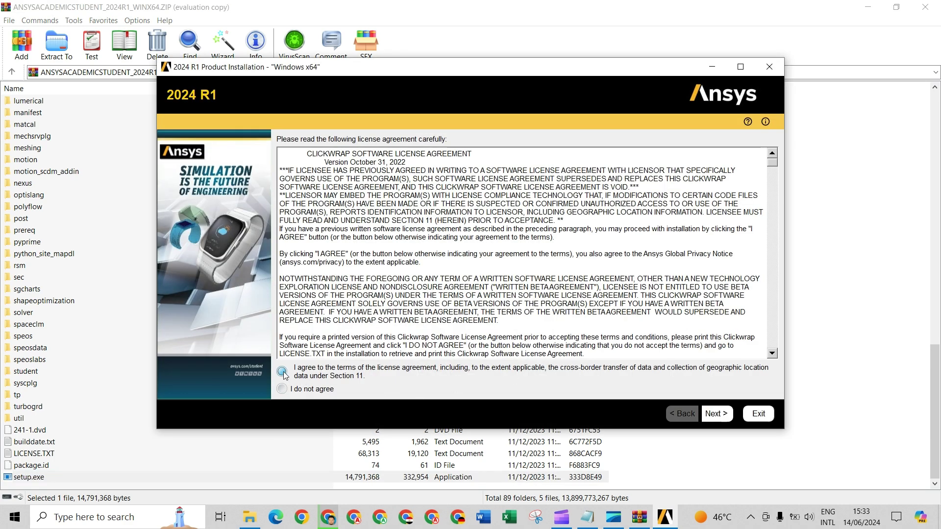
click(720, 421)
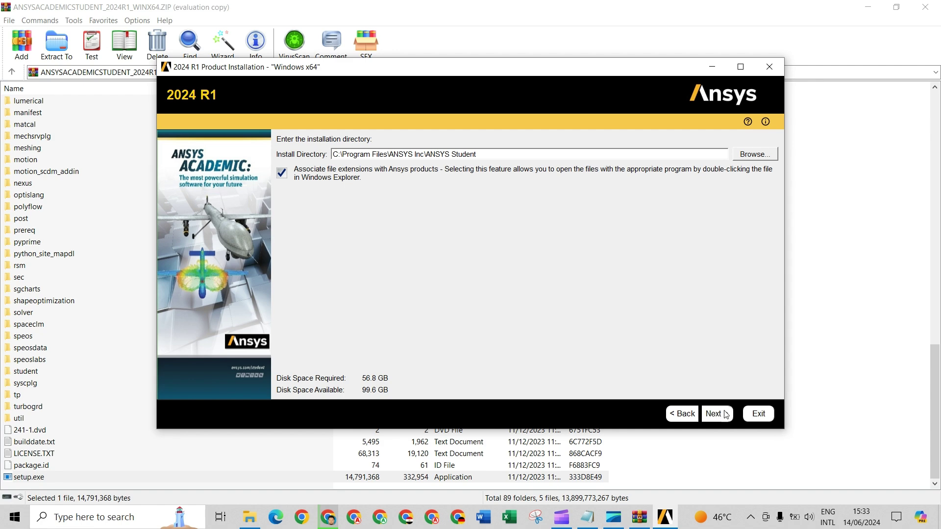
click(758, 417)
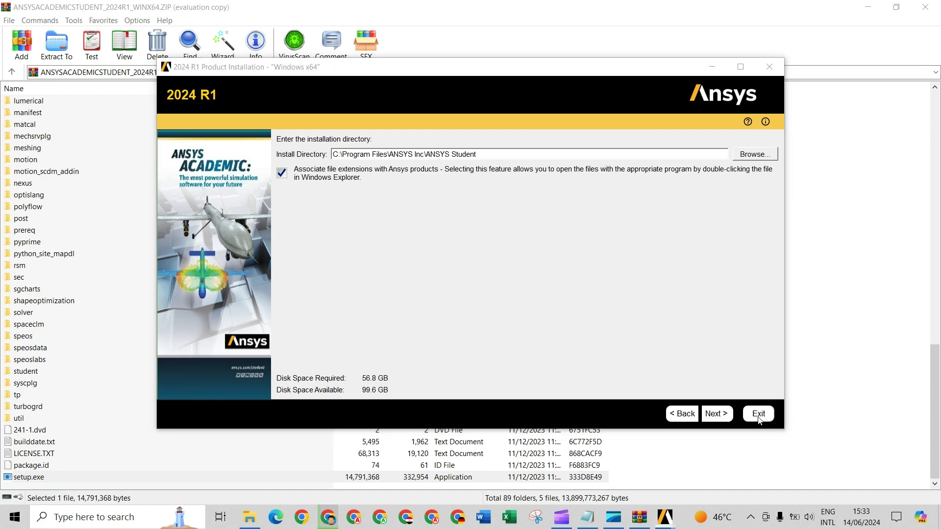
click(442, 261)
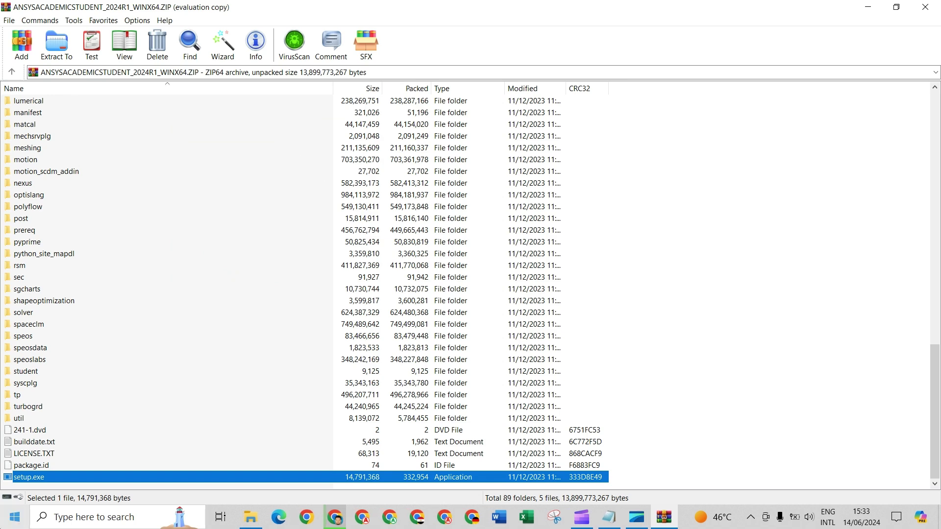
- Look through the installed Ansys 2024 R1 programs and launch SpaceClaim 2024 R1
click(15, 517)
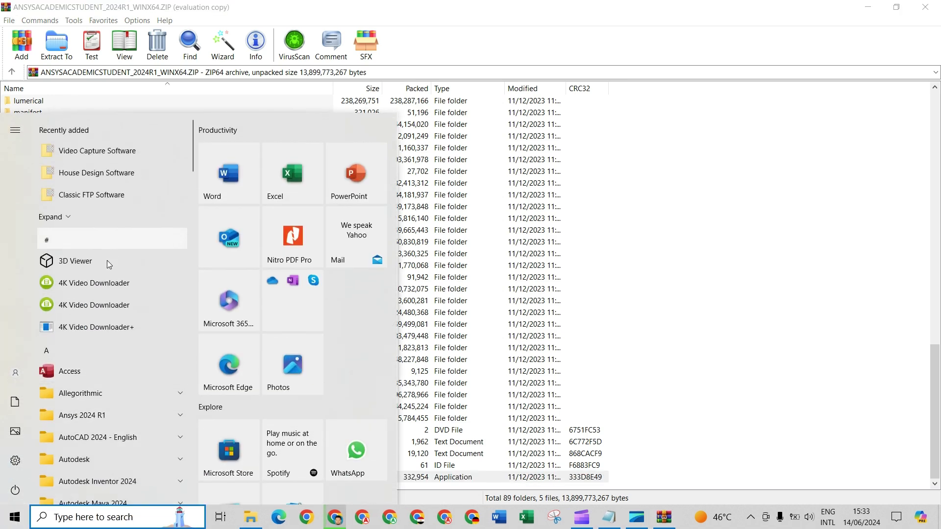
scroll(112, 399, down, 3)
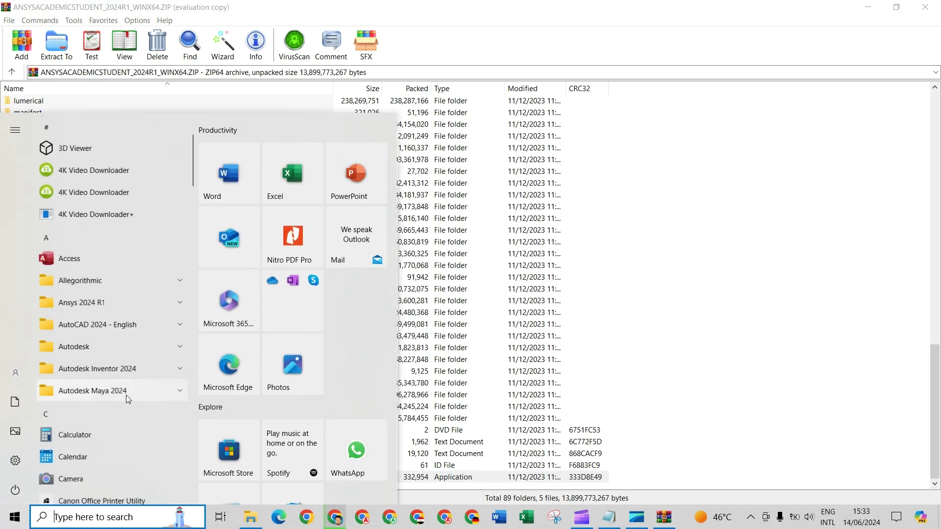
click(140, 283)
click(131, 319)
scroll(127, 294, down, 4)
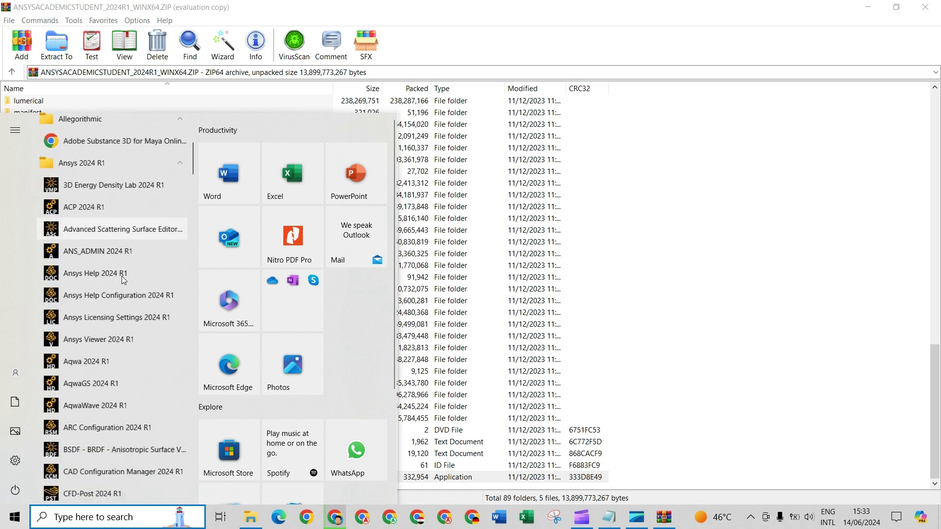
scroll(136, 254, down, 9)
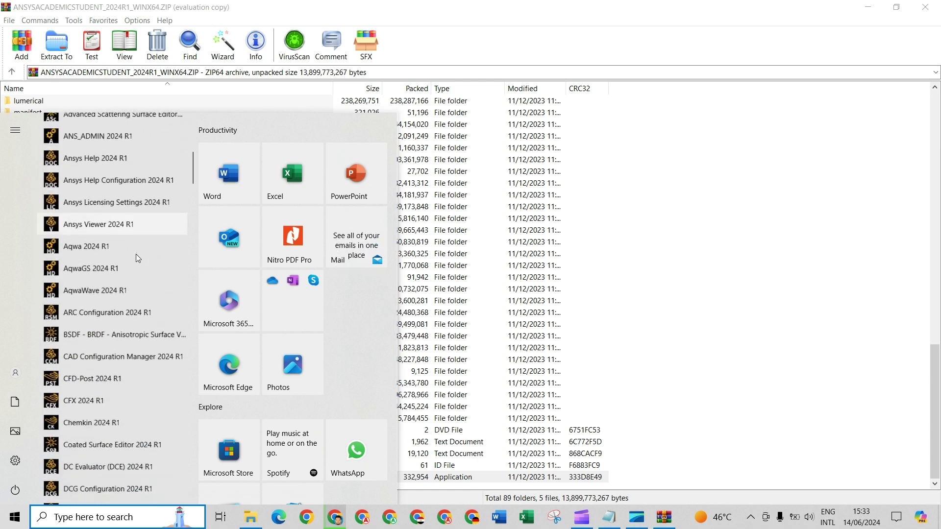
scroll(135, 260, down, 10)
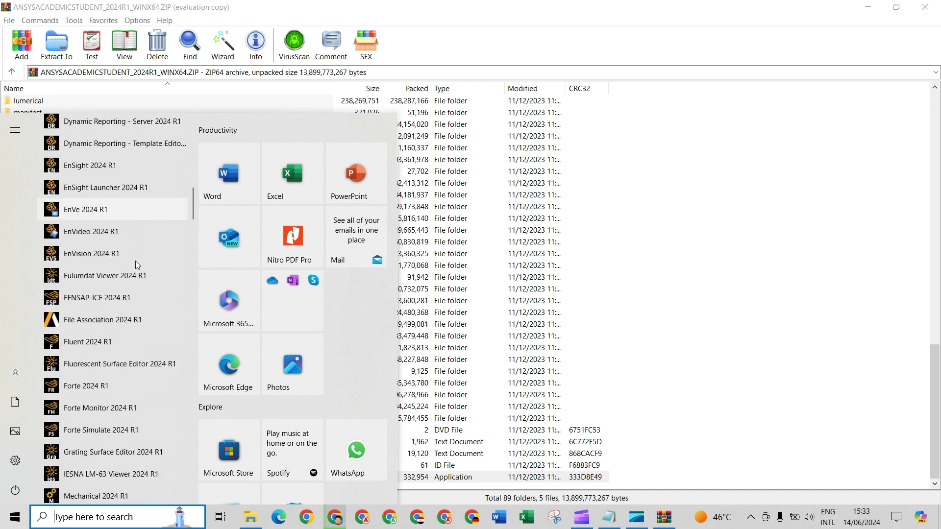
scroll(135, 300, down, 14)
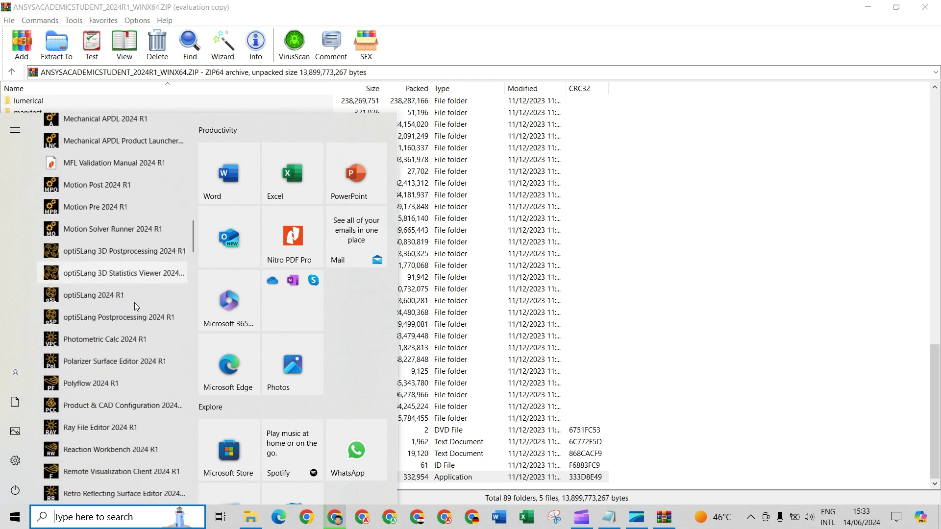
scroll(134, 303, down, 1)
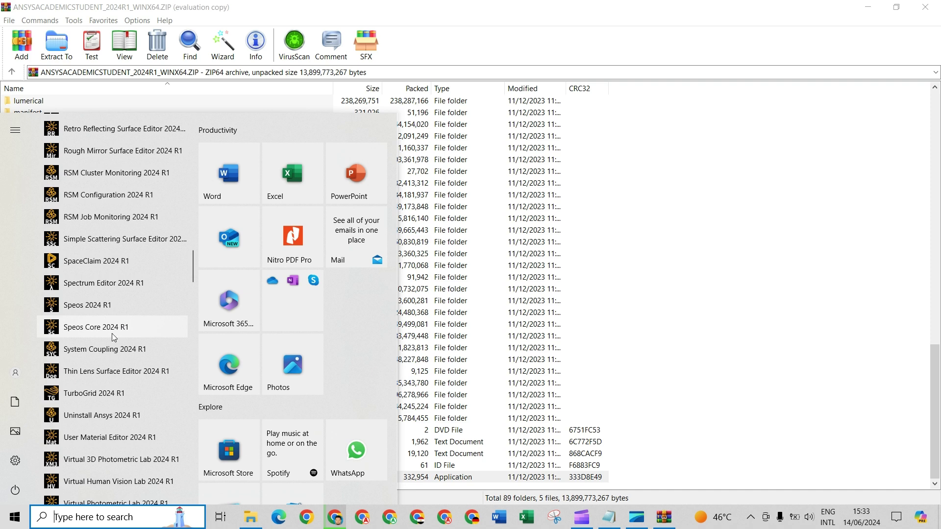
click(116, 264)
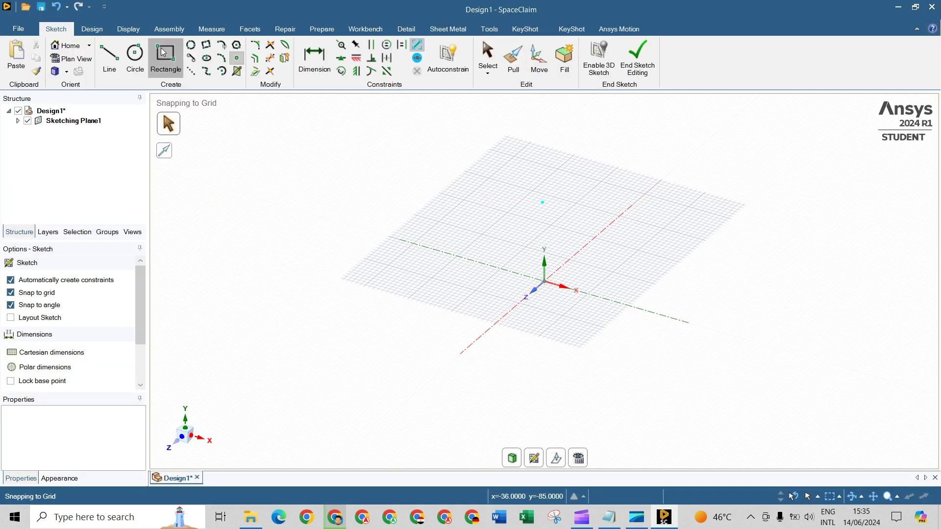
- Sketch a rectangle behind the origin with one edge along the horizontal X axis and pull it upward into a solid block
click(166, 54)
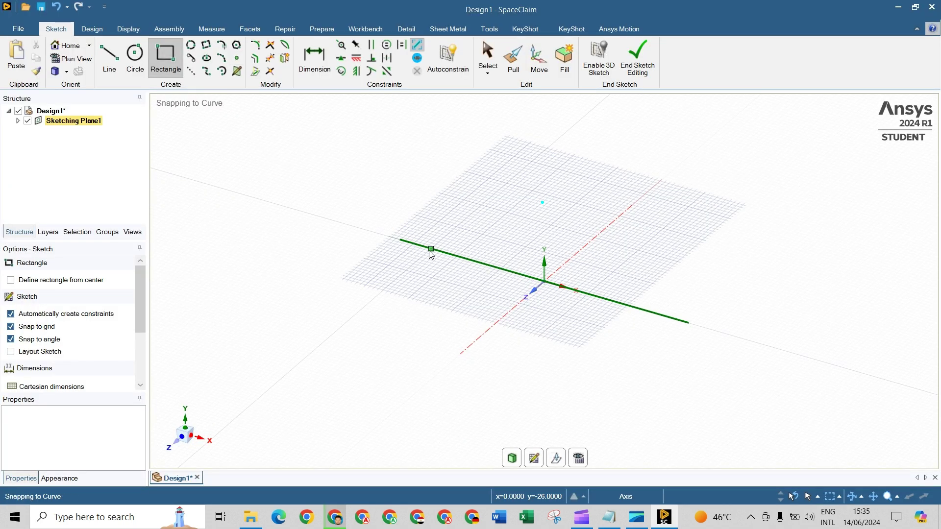
click(595, 192)
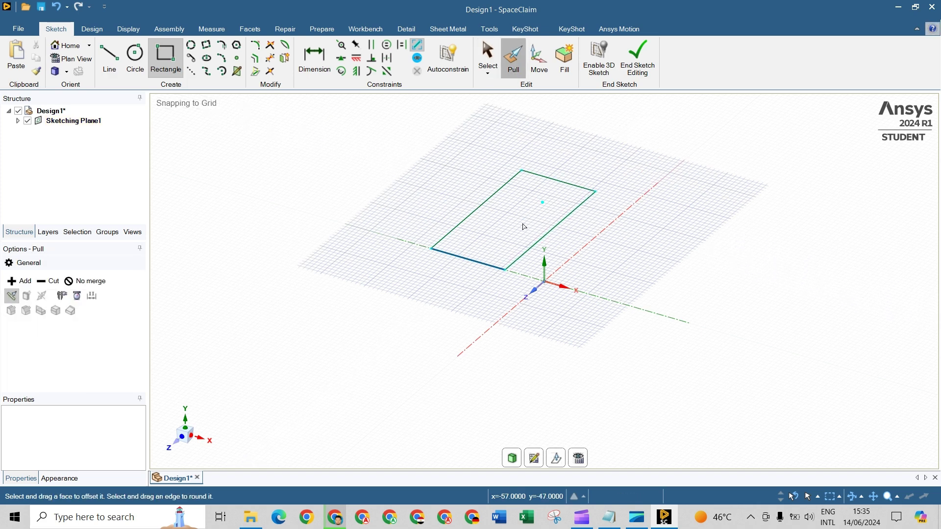
drag(519, 194, 525, 175)
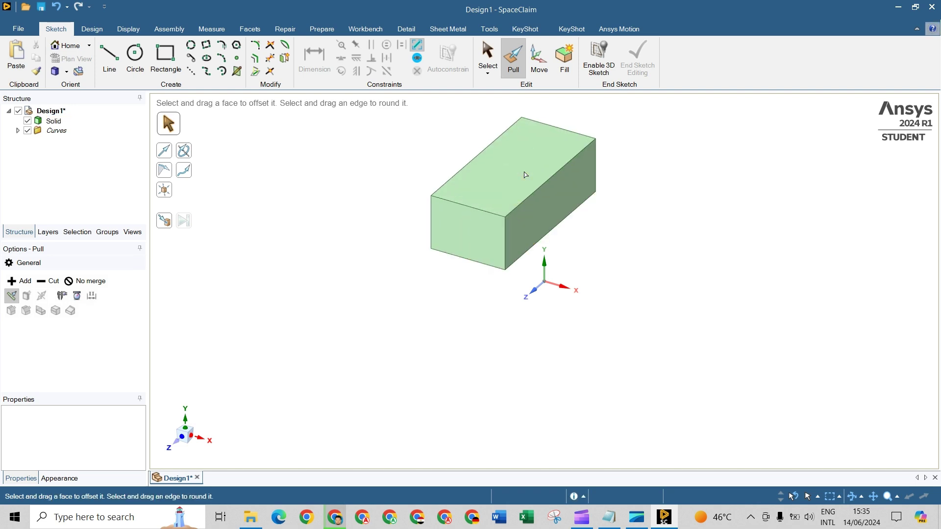
click(402, 189)
- Pull the origin point along the Z axis into a line about 27 mm long and adjust its length
click(547, 284)
click(543, 283)
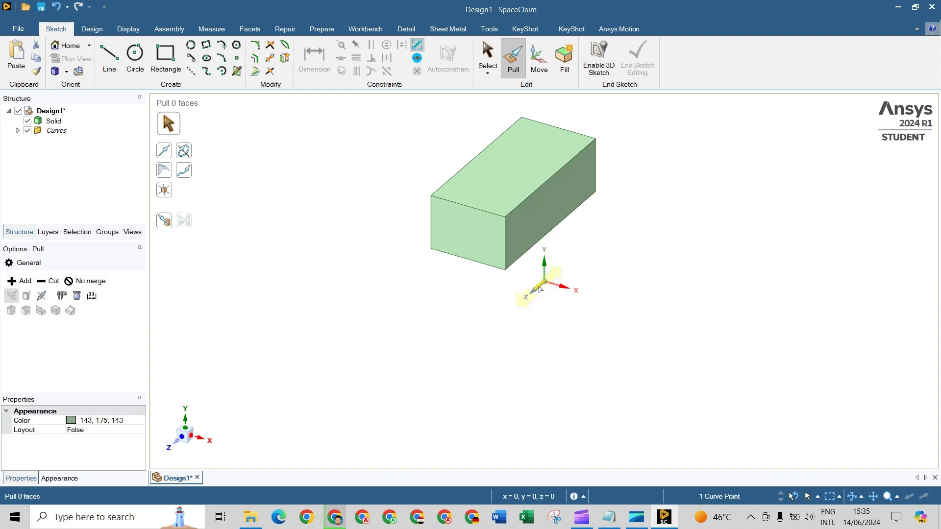
drag(539, 290, 470, 345)
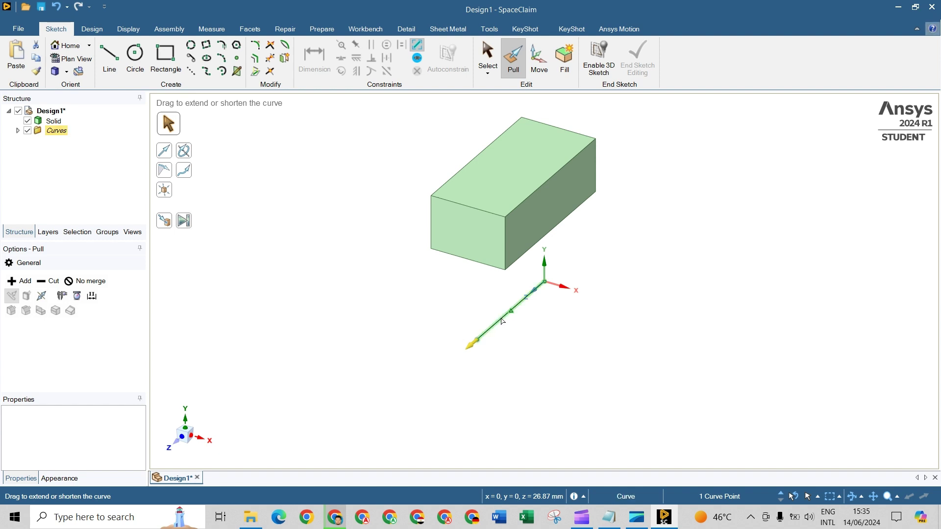
drag(538, 341, 642, 397)
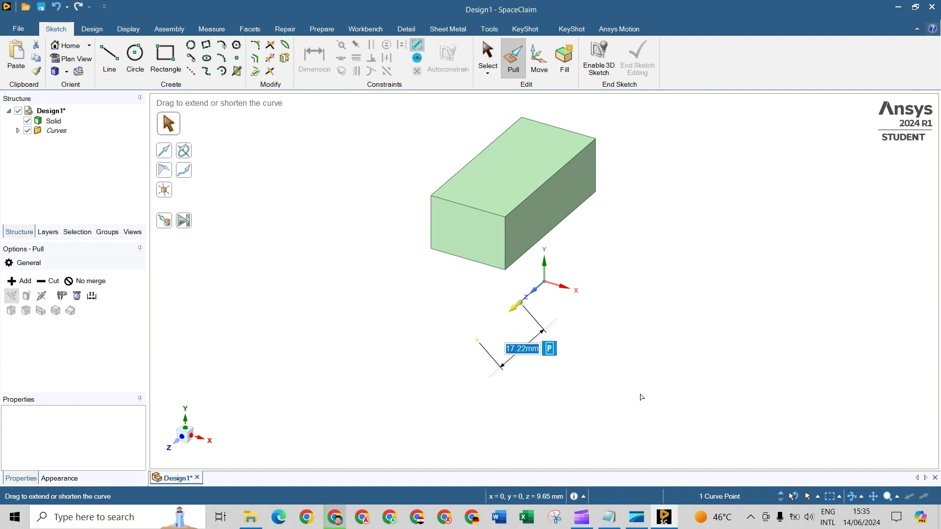
- Pull the line upward into a vertical surface, thicken it along X into a second block, and select the block's upper face
drag(523, 309, 506, 166)
click(509, 312)
click(502, 273)
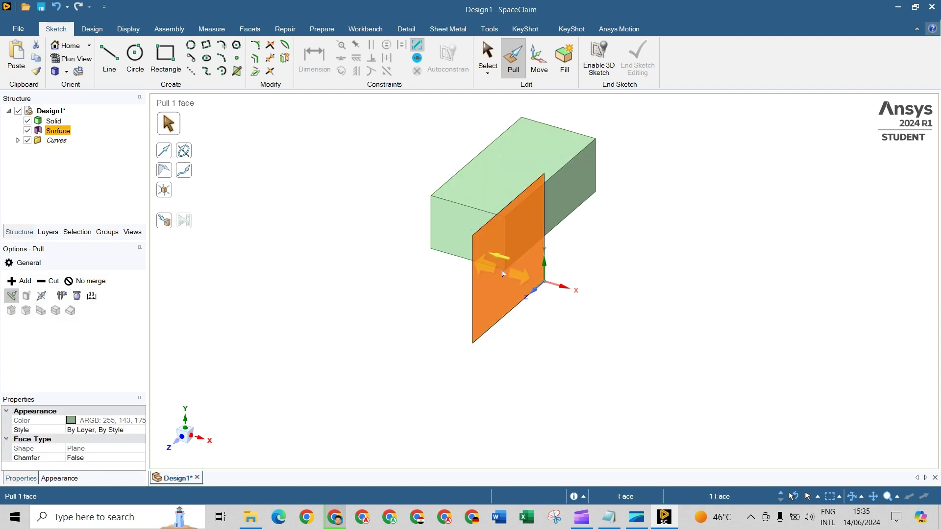
drag(502, 274, 630, 412)
click(578, 221)
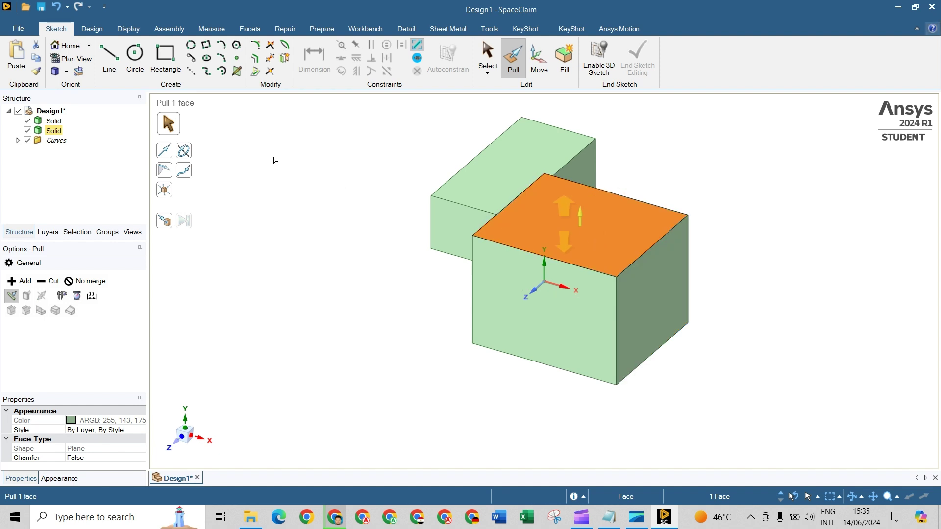
- Sketch a circle on the upper face of the front block, offset along X from the middle of the face
click(135, 57)
click(605, 223)
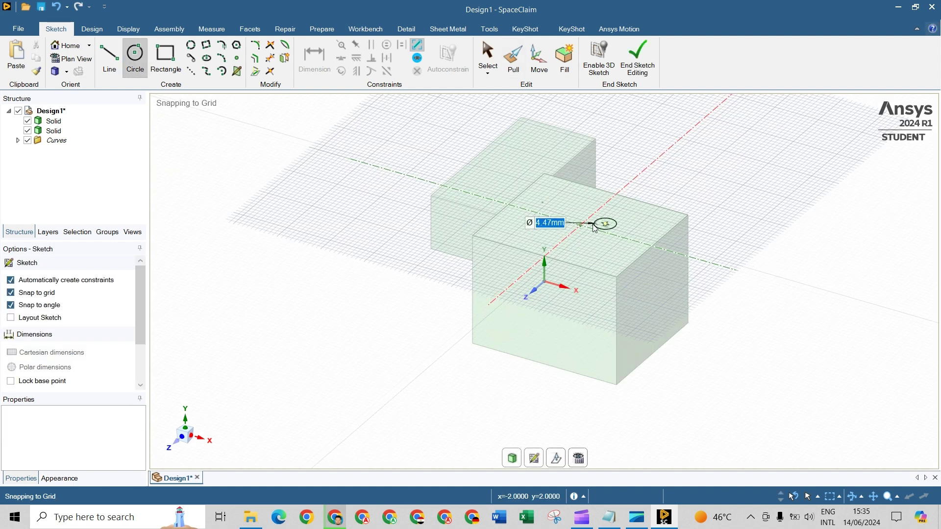
click(572, 223)
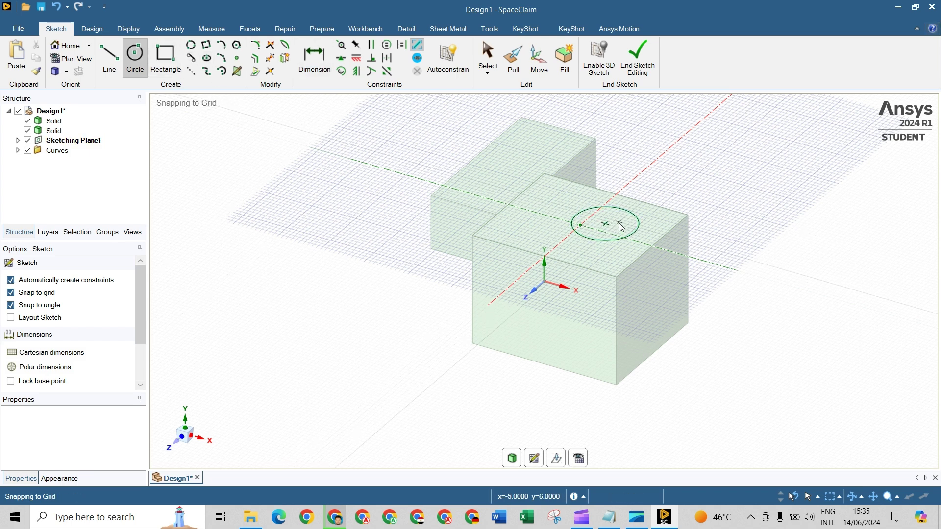
key(s)
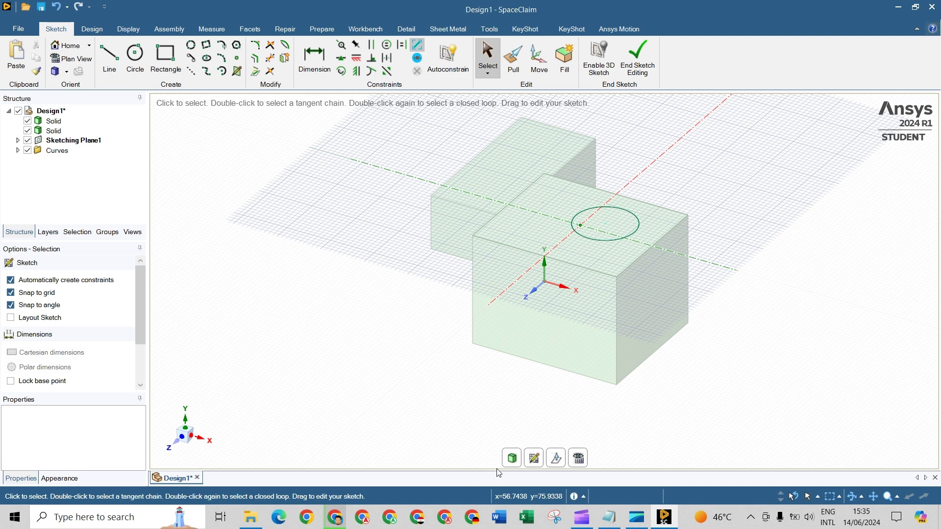
- Pull the circular region down into the front block to cut a round blind hole about 5.7 mm deep
key(p)
click(627, 219)
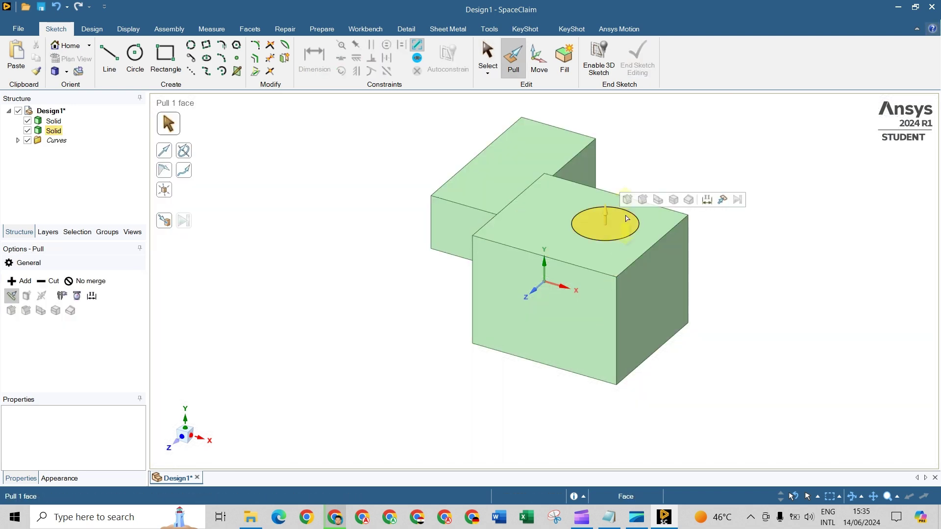
click(627, 219)
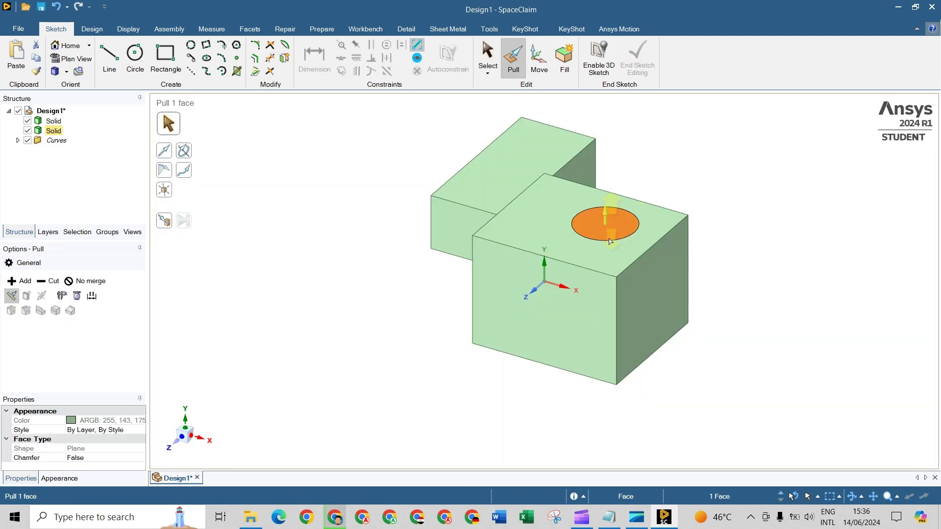
drag(612, 224, 631, 254)
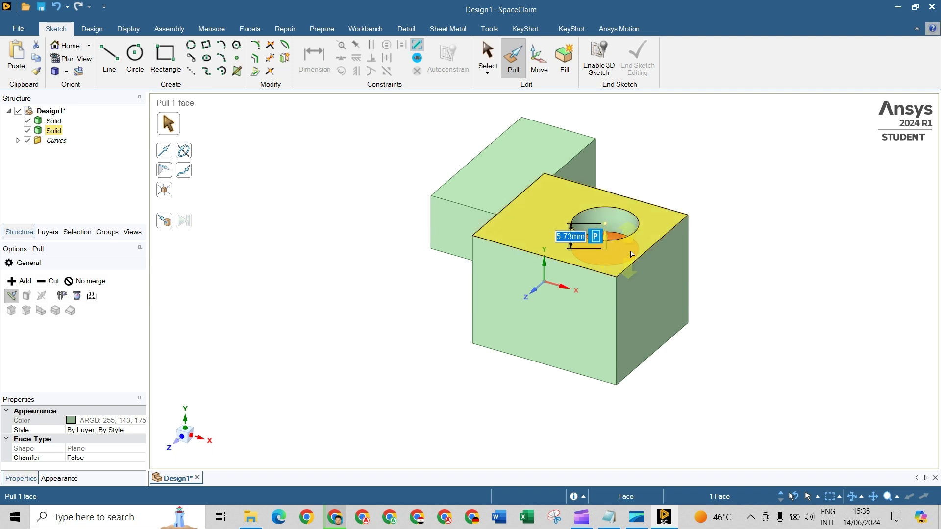
click(677, 195)
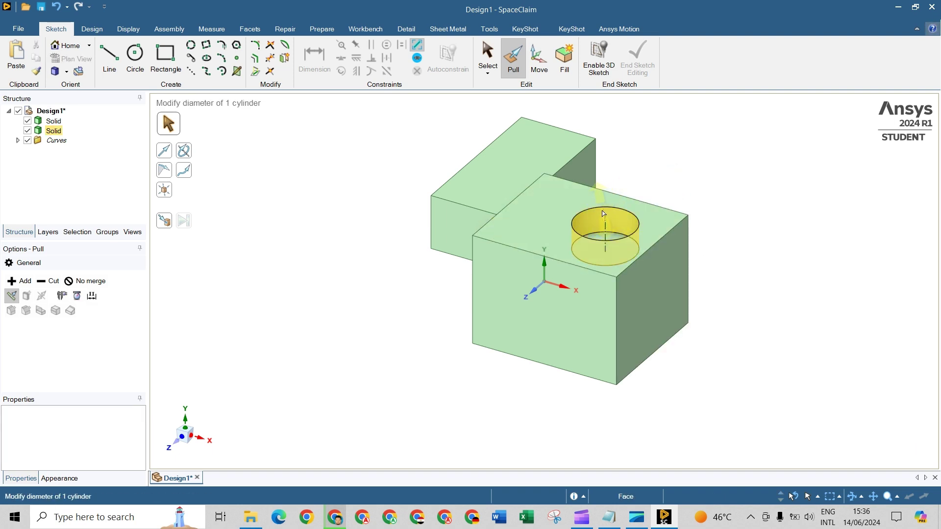